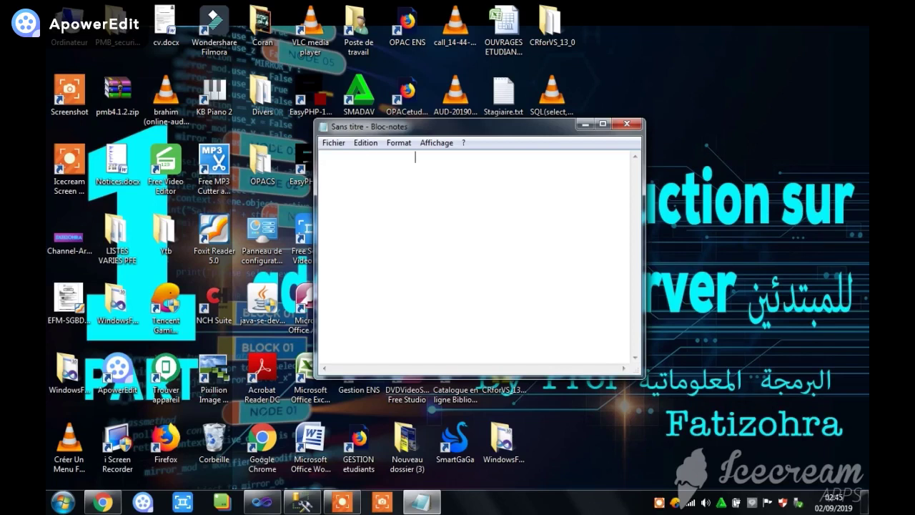
Step: Write the title "Comment creer un setup d 'application" on the second line of the blank note
{"action": "key", "text": "Return"}
{"action": "type", "text": "c"}
{"action": "type", "text": "omm"}
{"action": "type", "text": "ent"}
{"action": "type", "text": " cre"}
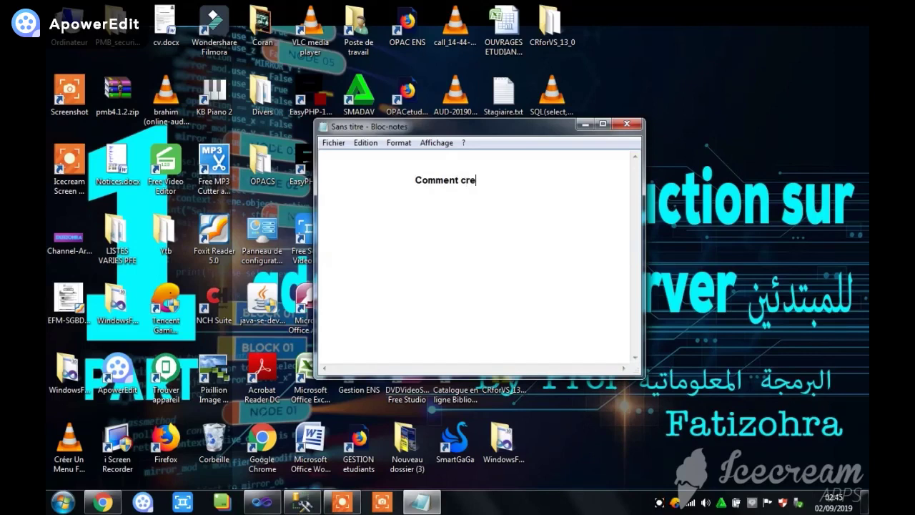
{"action": "type", "text": "er un setup d 'appli"}
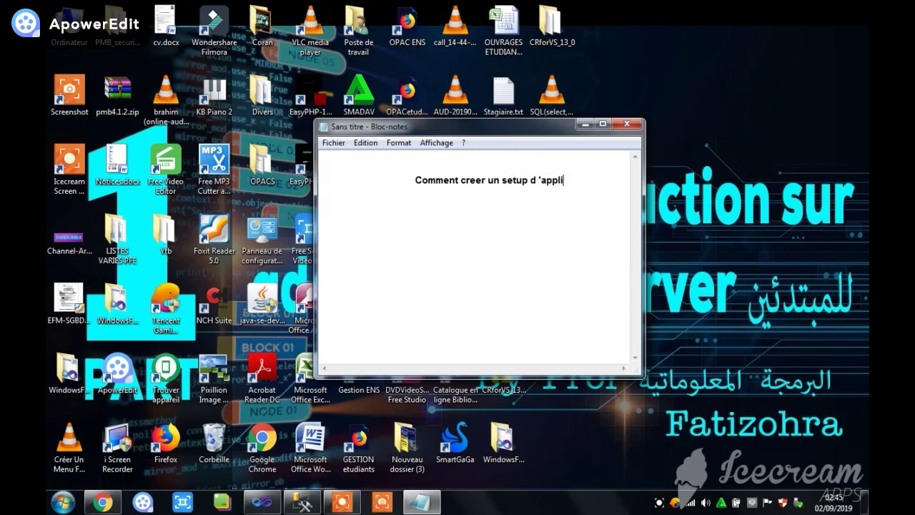
{"action": "type", "text": "cation"}
Step: Add an indented author signature line starting with "By Prof" and ending with ":)" about twelve lines below the title
{"action": "key", "text": "Return"}
{"action": "key", "text": "Return"}
{"action": "key", "text": "Return"}
{"action": "key", "text": "Return"}
{"action": "key", "text": "Return"}
{"action": "key", "text": "Return"}
{"action": "key", "text": "Return"}
{"action": "key", "text": "Return"}
{"action": "key", "text": "Return"}
{"action": "key", "text": "Return"}
{"action": "key", "text": "Return"}
{"action": "key", "text": "Return"}
{"action": "key", "text": "Tab"}
{"action": "key", "text": "Tab"}
{"action": "key", "text": "Tab"}
{"action": "key", "text": "Tab"}
{"action": "type", "text": "By Prof Fat"}
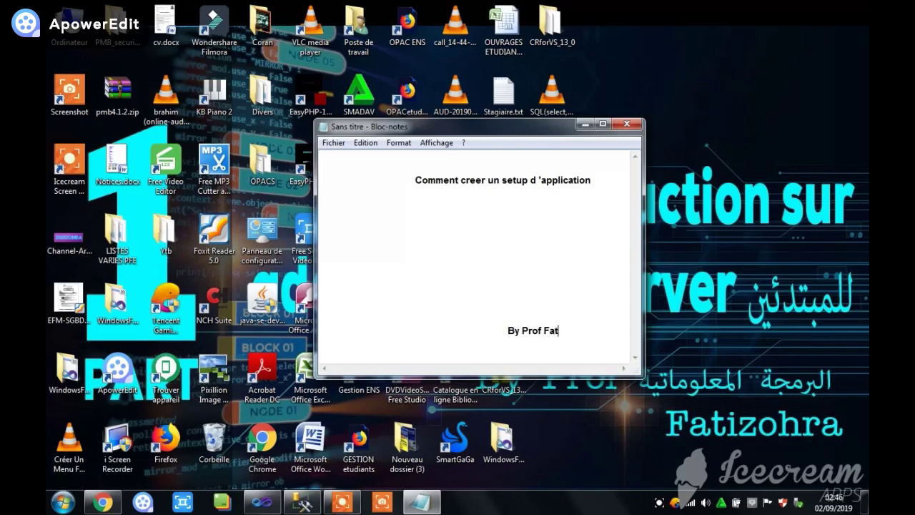
{"action": "type", "text": "izohra :)"}
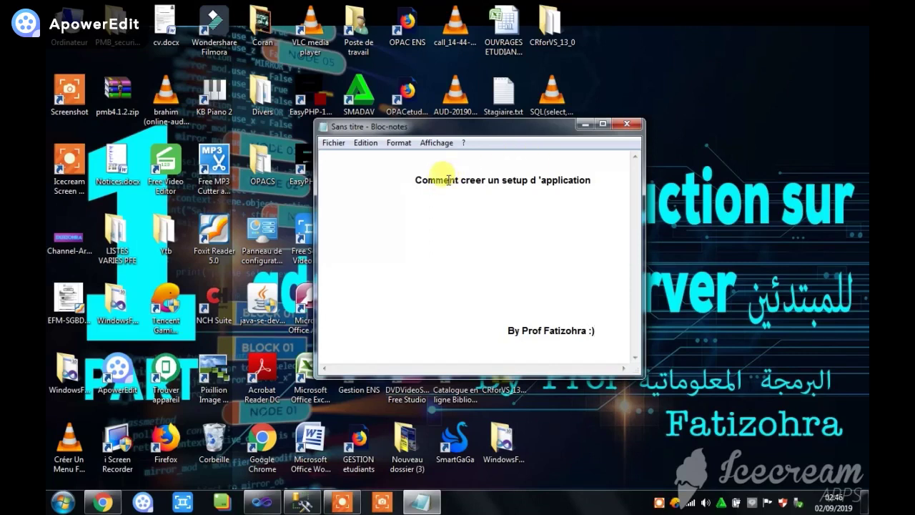
Step: Minimize the note and move the Setup1.msi file from the desktop to the Recycle Bin
{"action": "left_click", "coordinate": [582, 125]}
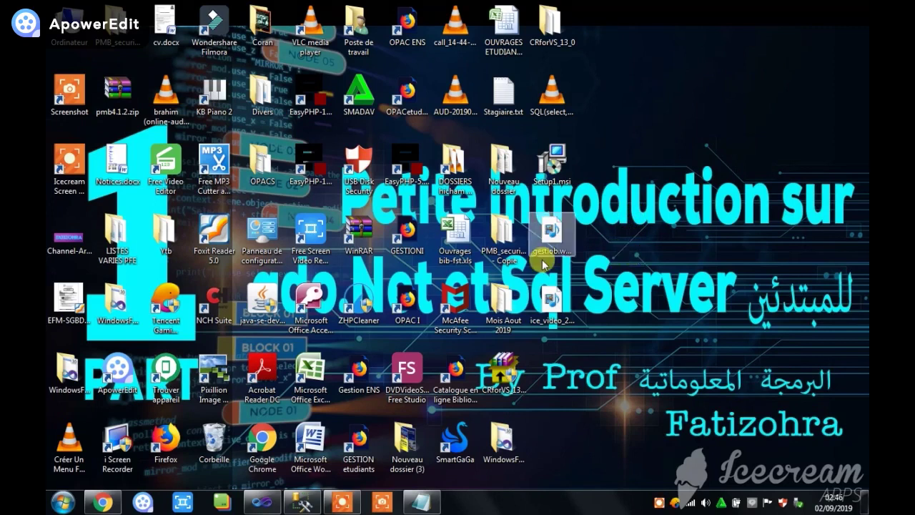
{"action": "left_click", "coordinate": [556, 172]}
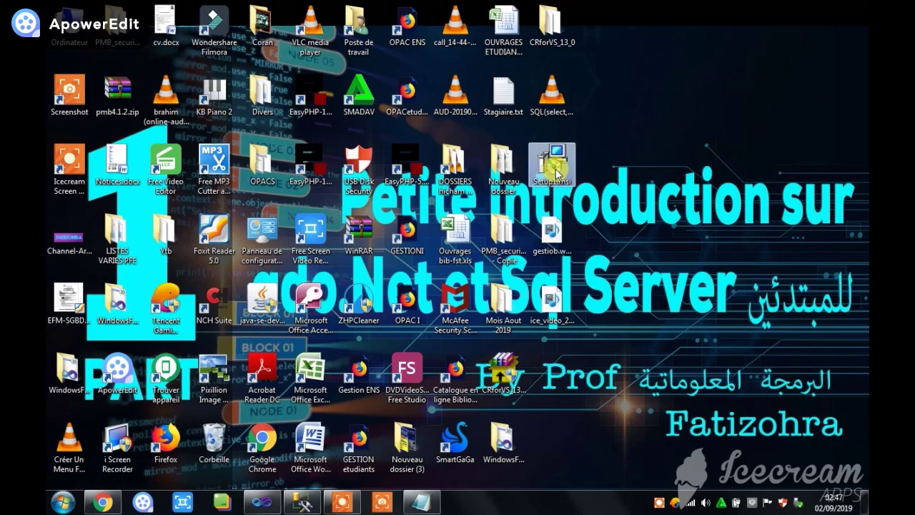
{"action": "key", "text": "Delete"}
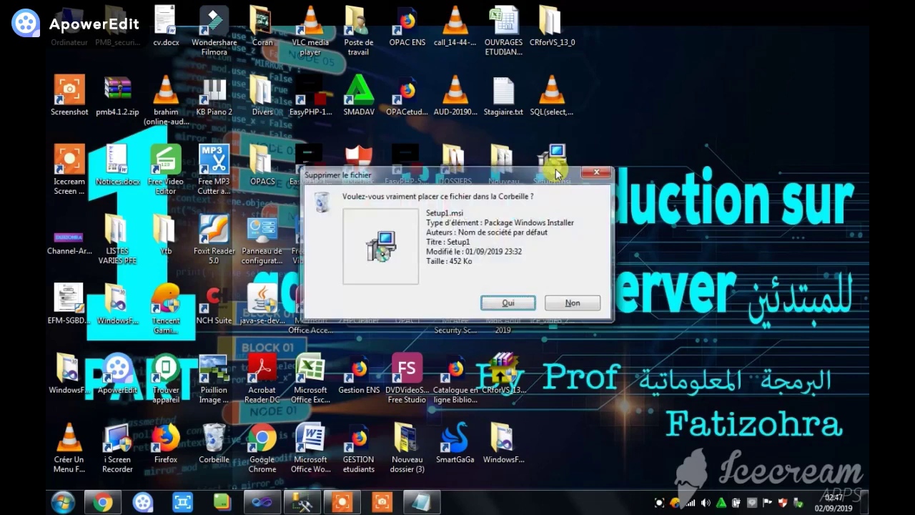
{"action": "key", "text": "Return"}
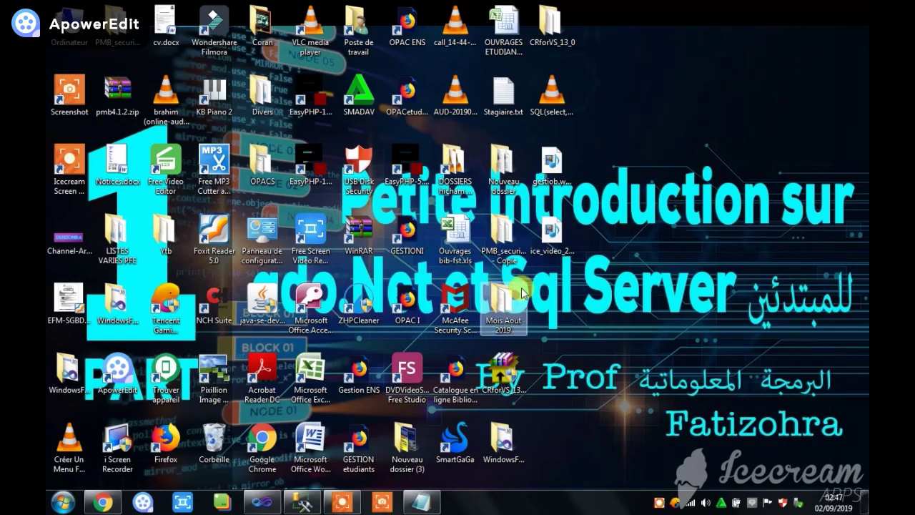
Step: Switch to Visual Studio, collapse the ESSAY project's references and open the Form1 design
{"action": "left_click", "coordinate": [264, 504]}
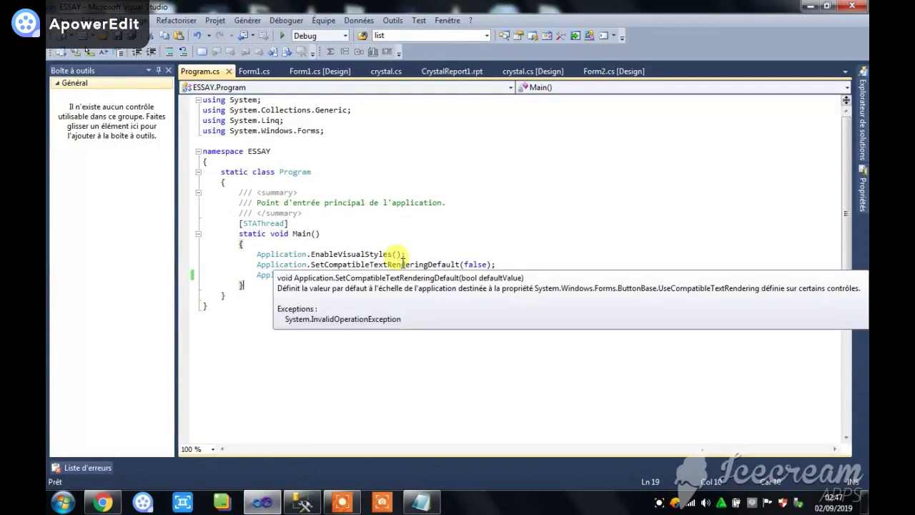
{"action": "left_click", "coordinate": [230, 72]}
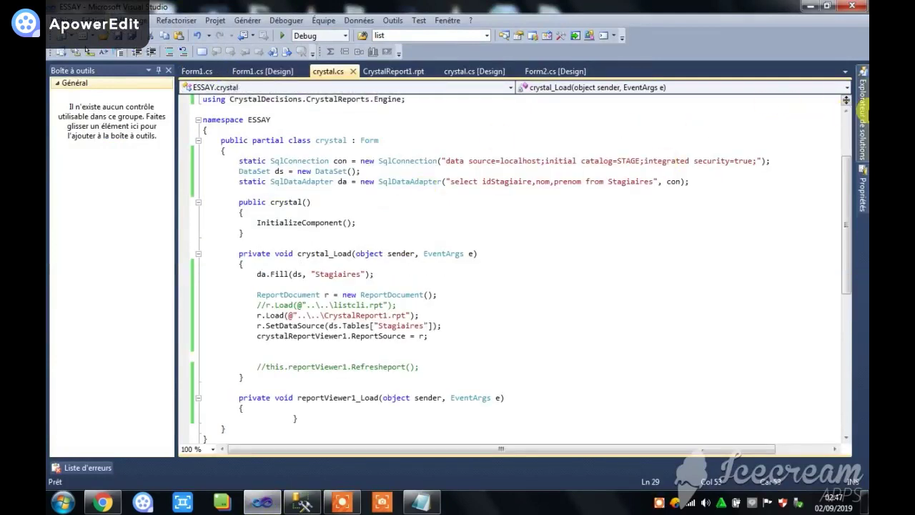
{"action": "left_click", "coordinate": [863, 118]}
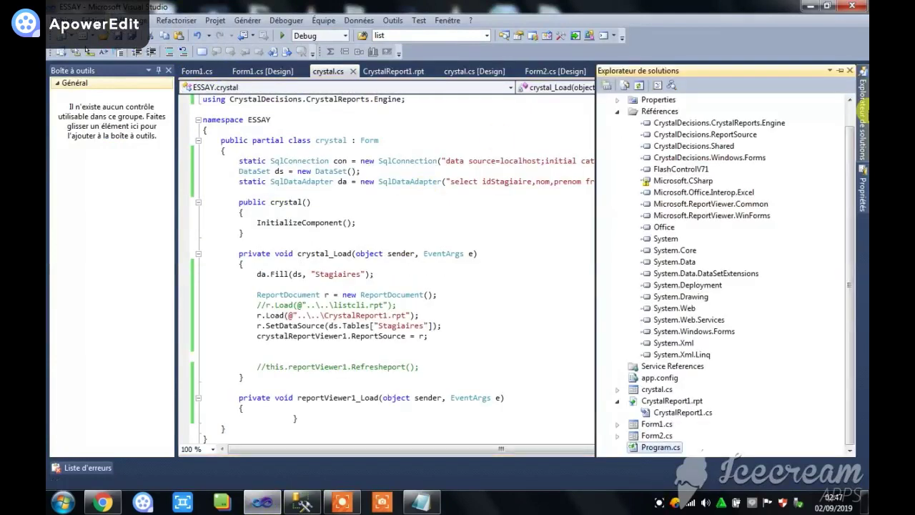
{"action": "left_click", "coordinate": [618, 112]}
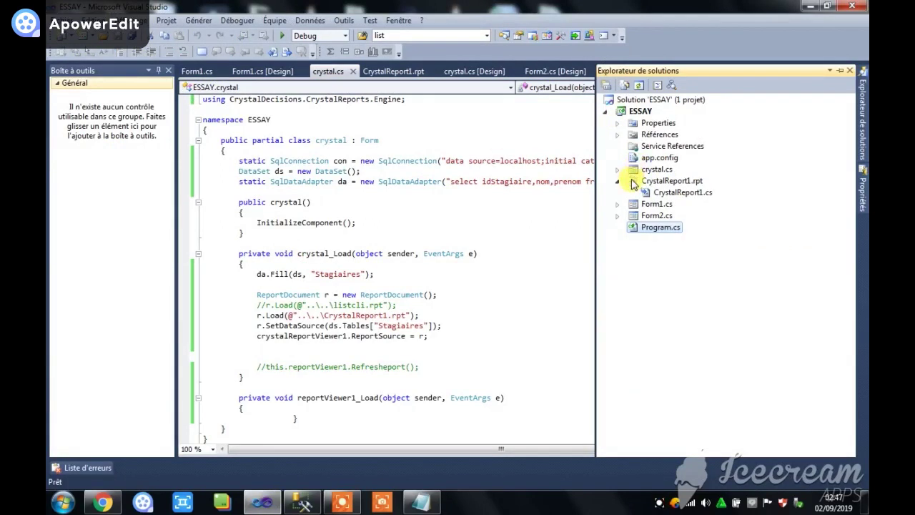
{"action": "double_click", "coordinate": [637, 205]}
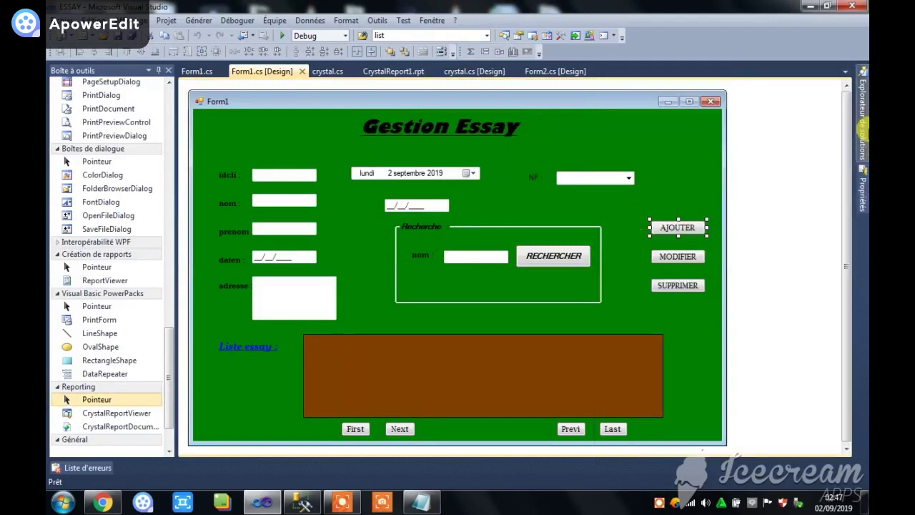
Step: In Program.cs, make Application.Run start Form1 instead of crystal, and save the file
{"action": "mouse_move", "coordinate": [863, 129]}
{"action": "double_click", "coordinate": [652, 227]}
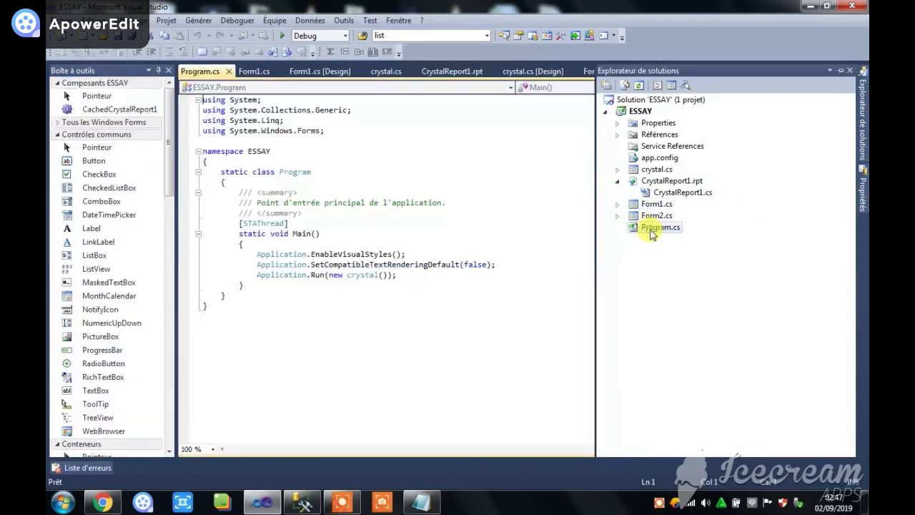
{"action": "double_click", "coordinate": [363, 275]}
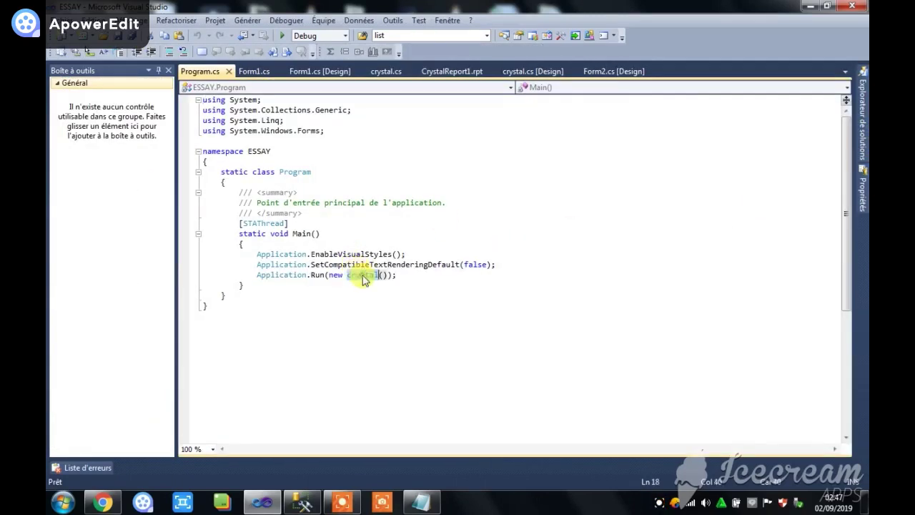
{"action": "type", "text": "Fo"}
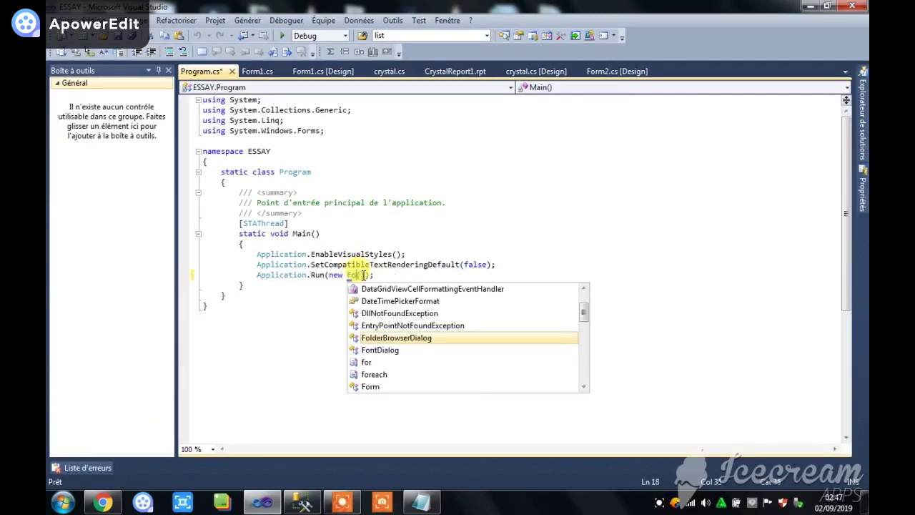
{"action": "type", "text": "rm"}
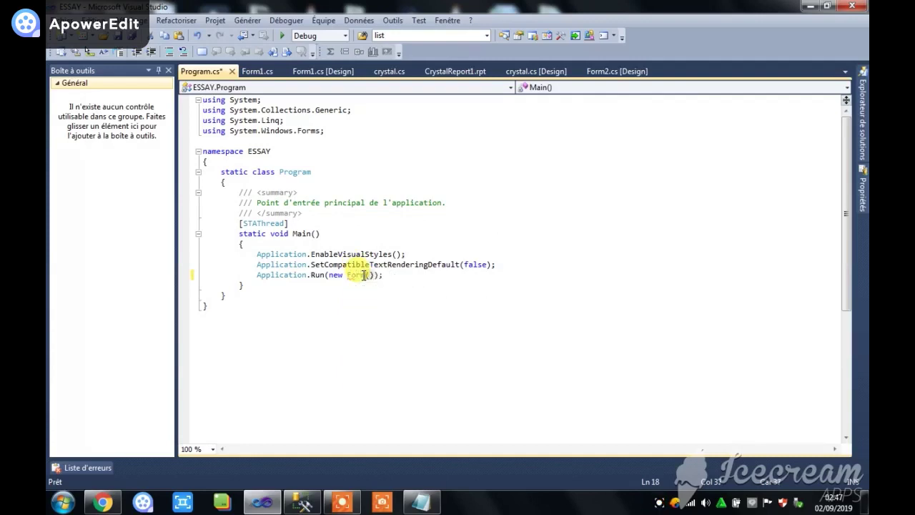
{"action": "type", "text": "1"}
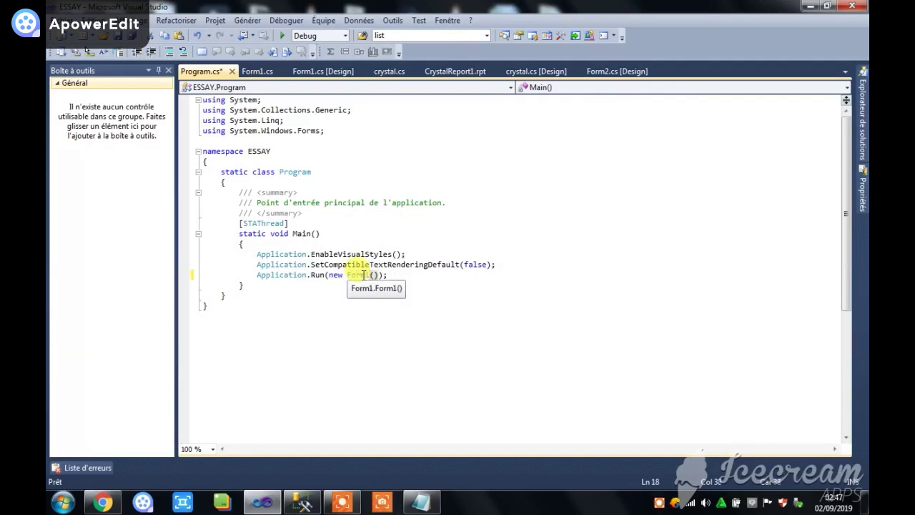
{"action": "key", "text": "ctrl+s"}
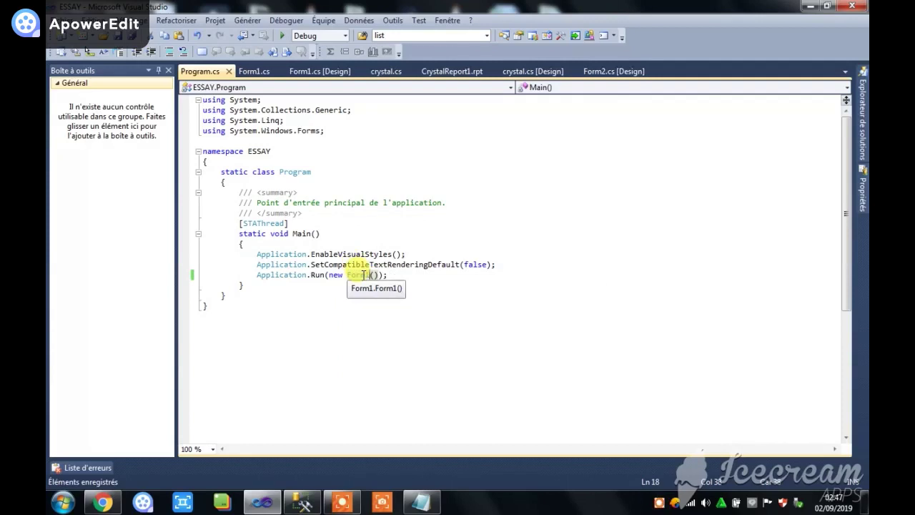
Step: Start adding a new project to the ESSAY solution
{"action": "left_click", "coordinate": [863, 114]}
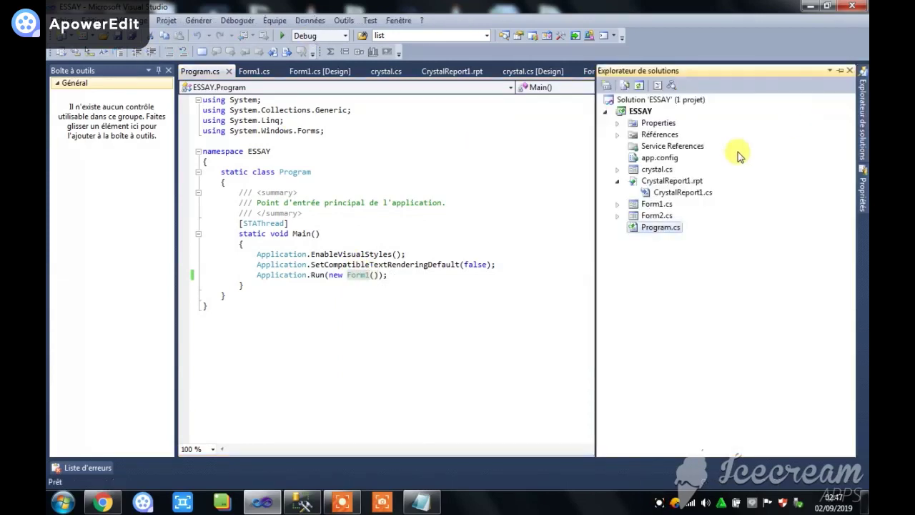
{"action": "left_click", "coordinate": [646, 100]}
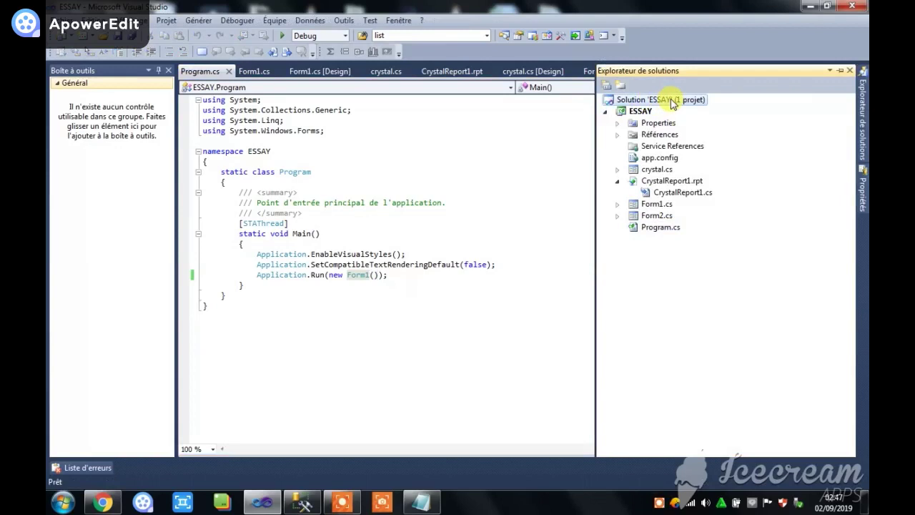
{"action": "right_click", "coordinate": [667, 101]}
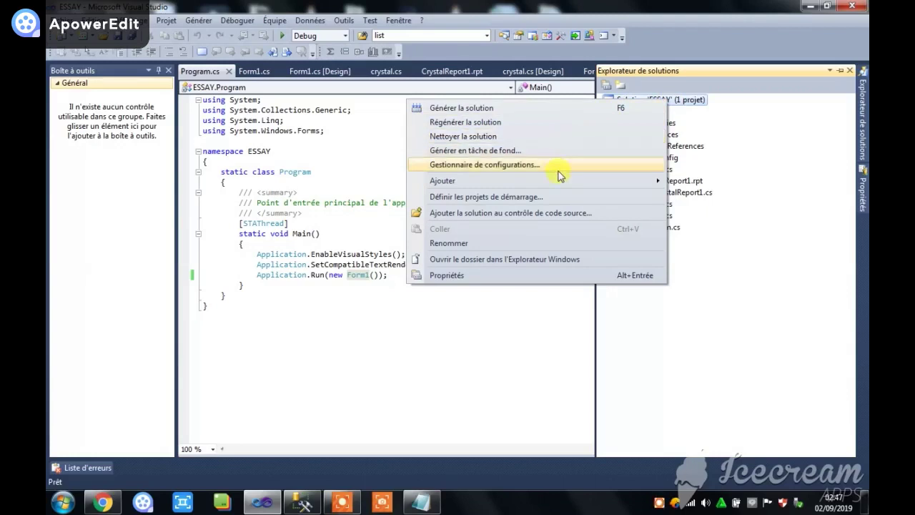
{"action": "mouse_move", "coordinate": [572, 183]}
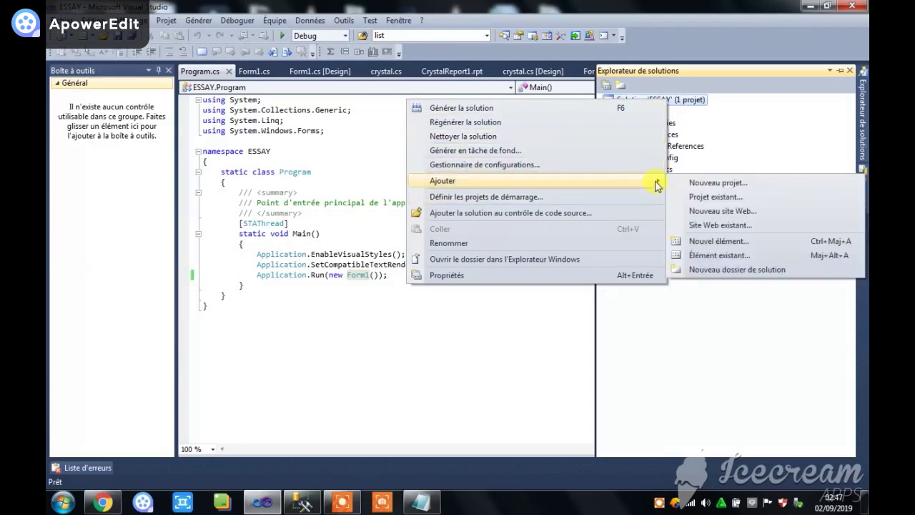
{"action": "left_click", "coordinate": [692, 186]}
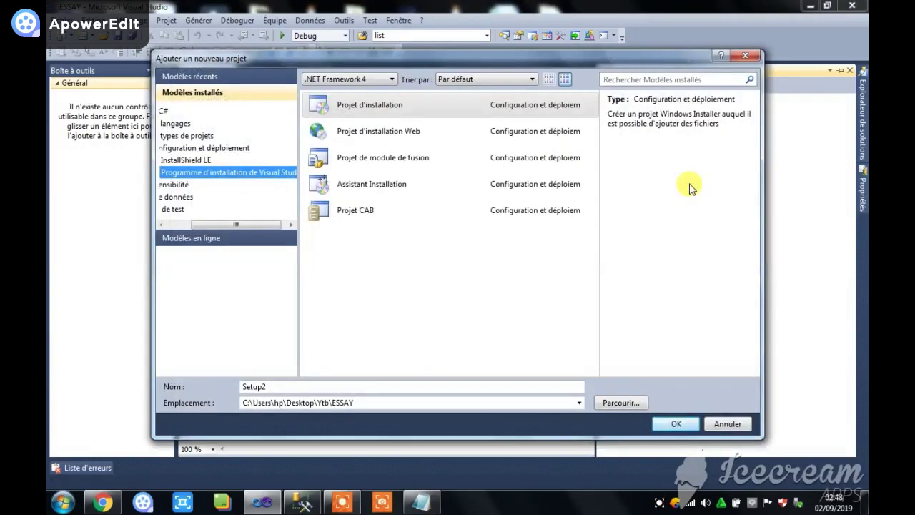
Step: Choose the "Projet d'installation" template from the Visual Studio installer category under Configuration et déploiement
{"action": "left_click_drag", "start_coordinate": [255, 223], "coordinate": [211, 227]}
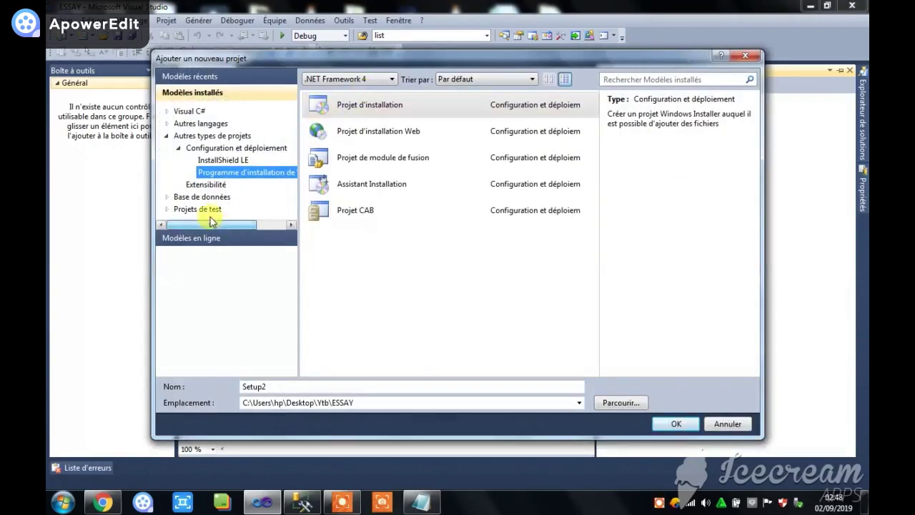
{"action": "left_click", "coordinate": [167, 112]}
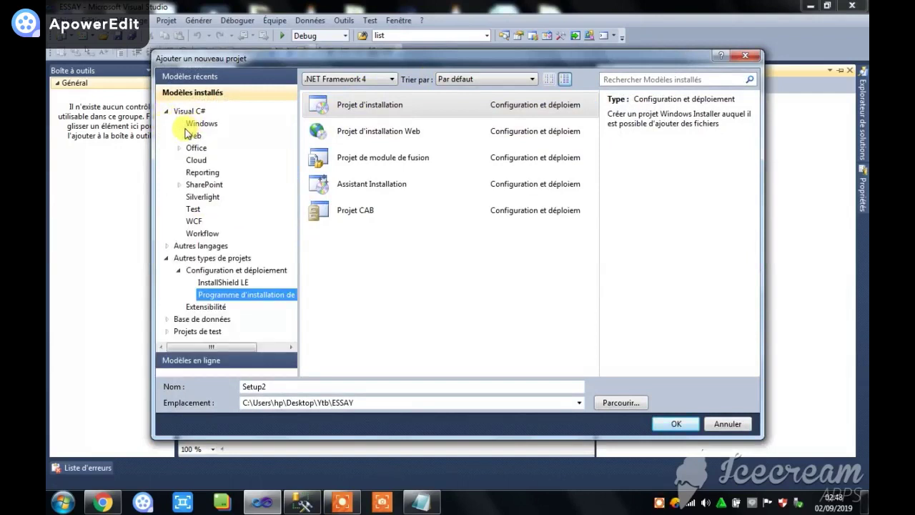
{"action": "left_click", "coordinate": [168, 258]}
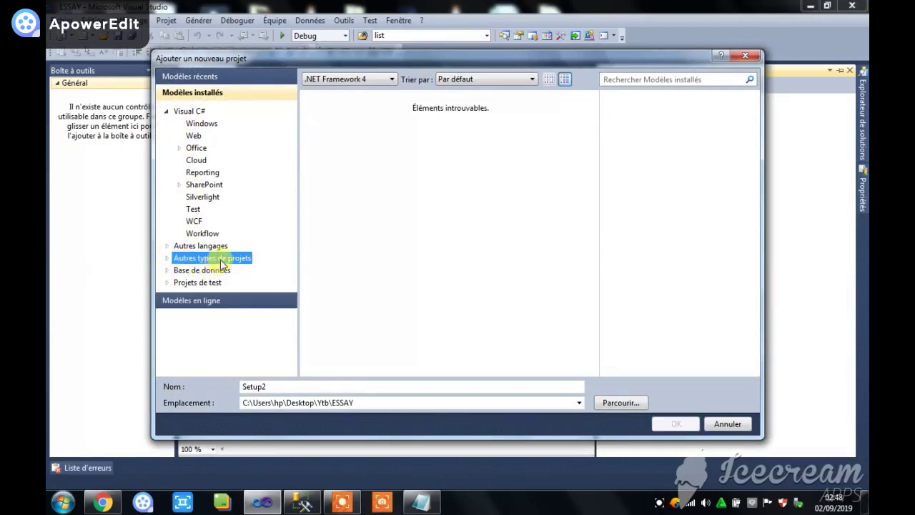
{"action": "left_click", "coordinate": [166, 258]}
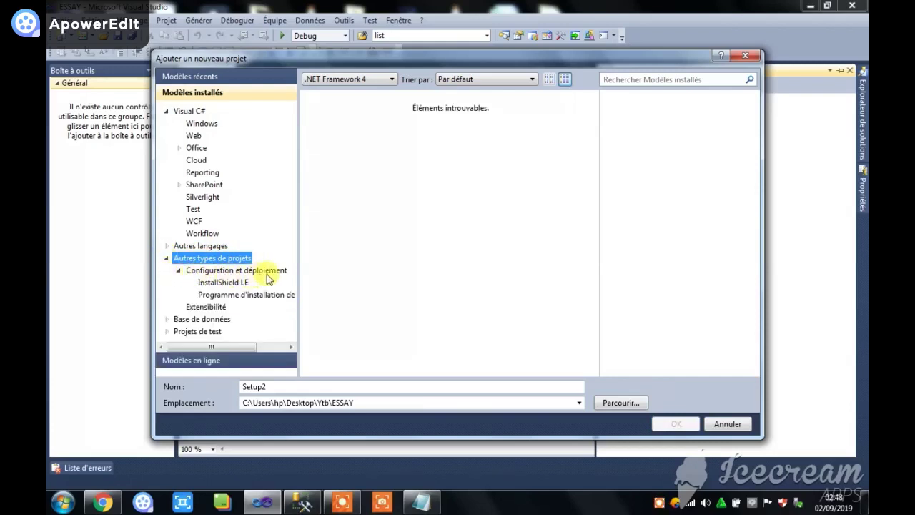
{"action": "left_click", "coordinate": [210, 295]}
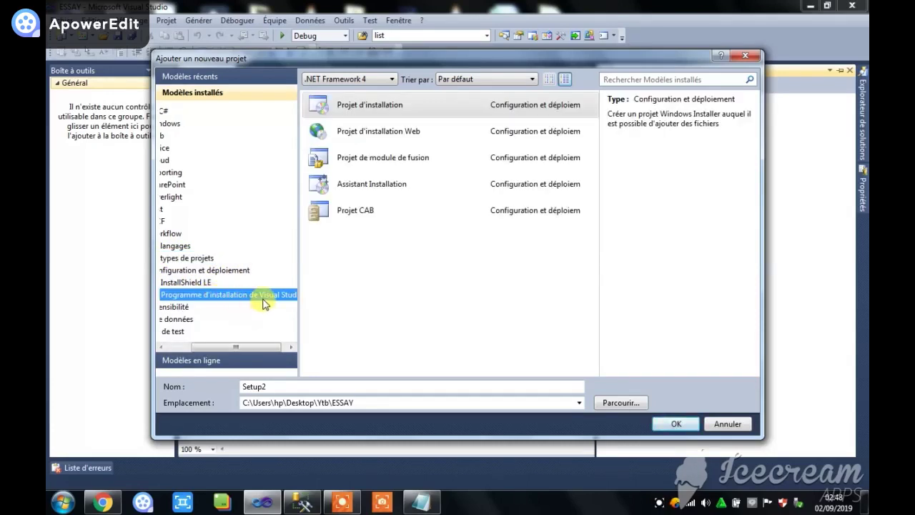
{"action": "left_click_drag", "start_coordinate": [258, 351], "coordinate": [279, 348]}
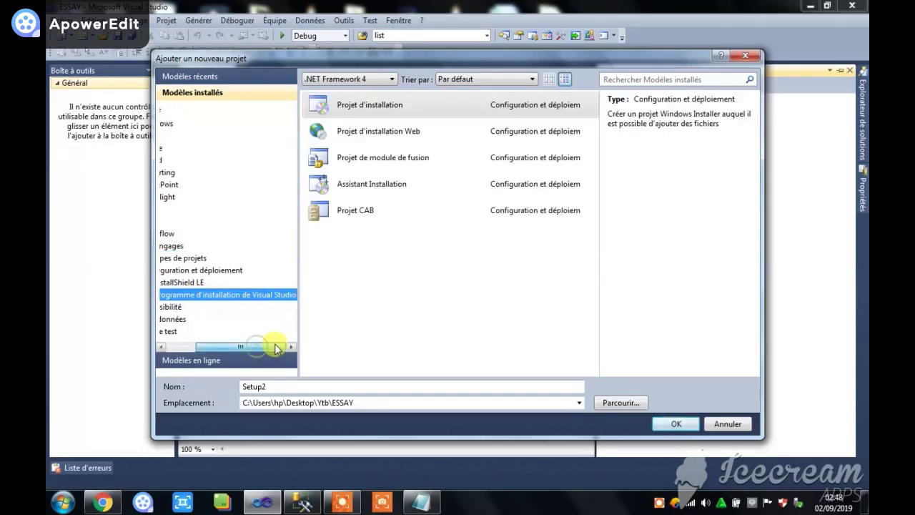
{"action": "left_click", "coordinate": [364, 106]}
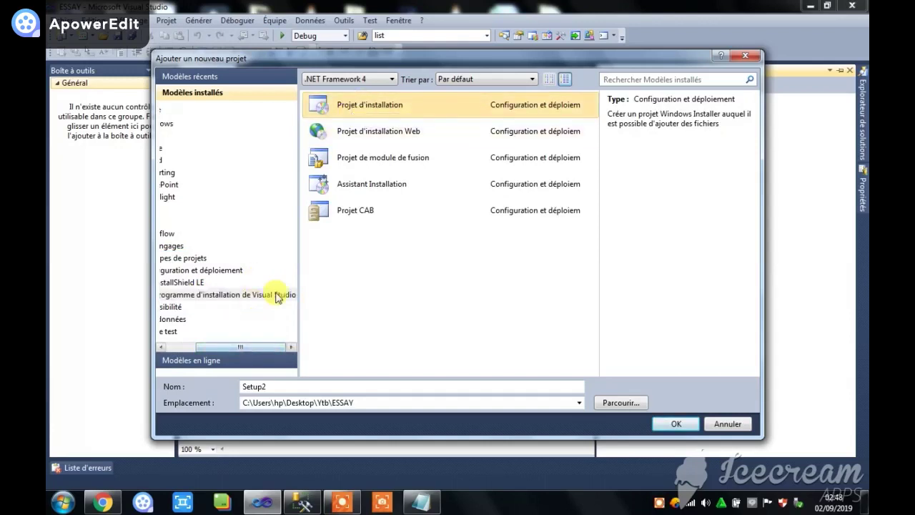
Step: Name the setup project GestionStg and create it in the proposed ESSAY folder
{"action": "left_click", "coordinate": [271, 386]}
{"action": "key", "text": "BackSpace"}
{"action": "key", "text": "BackSpace"}
{"action": "key", "text": "BackSpace"}
{"action": "key", "text": "BackSpace"}
{"action": "key", "text": "BackSpace"}
{"action": "key", "text": "BackSpace"}
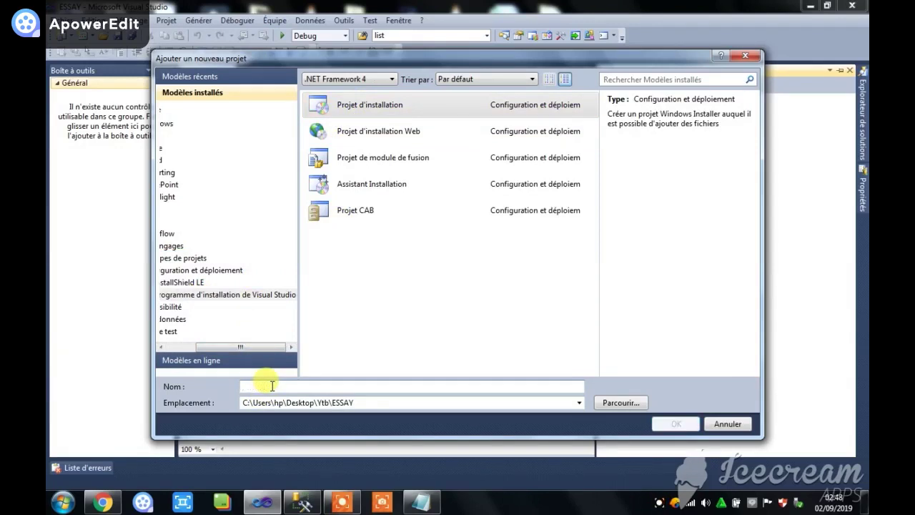
{"action": "type", "text": "Gestion"}
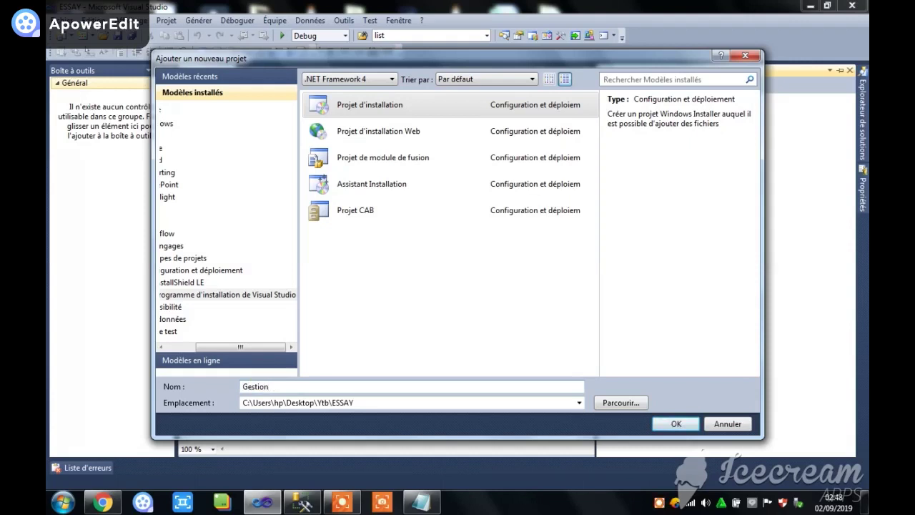
{"action": "type", "text": "Stg"}
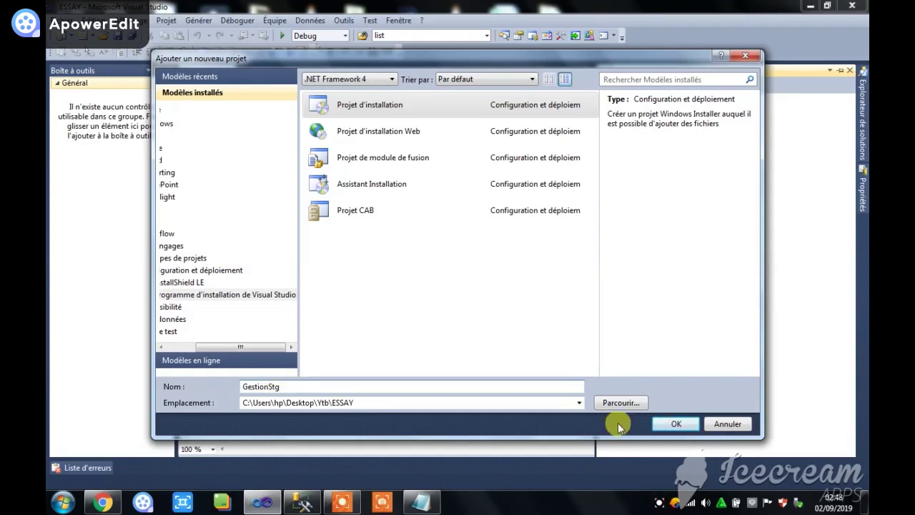
{"action": "left_click", "coordinate": [667, 425]}
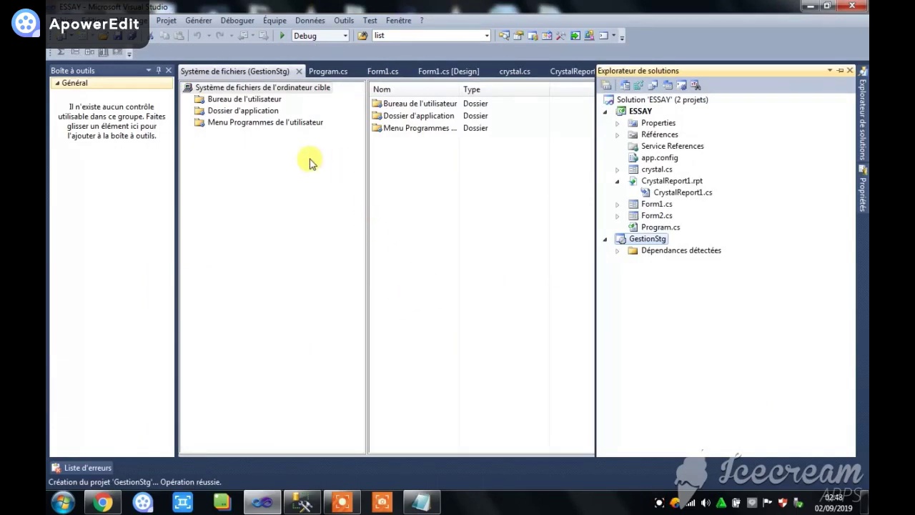
Step: Add the primary output (Sortie principale) of the ESSAY project to Dossier d'application, keeping the (Actif) configuration
{"action": "left_click", "coordinate": [242, 112]}
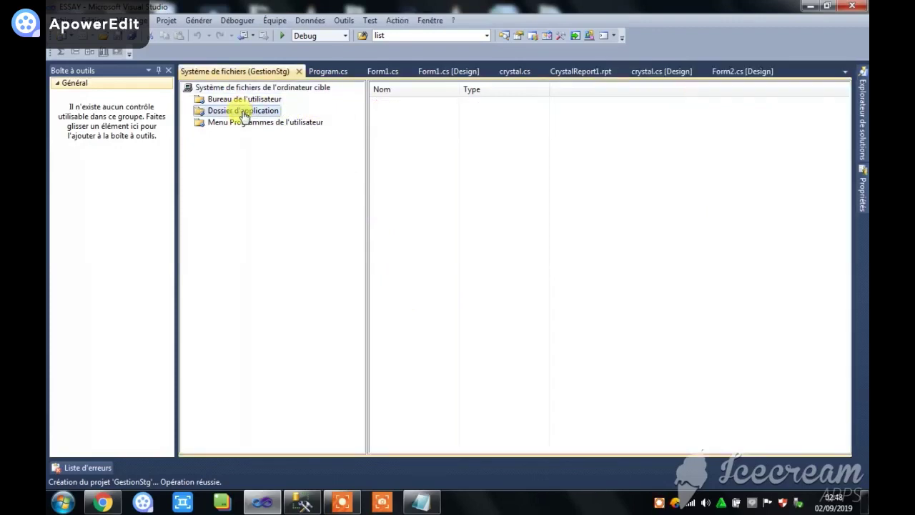
{"action": "right_click", "coordinate": [243, 115]}
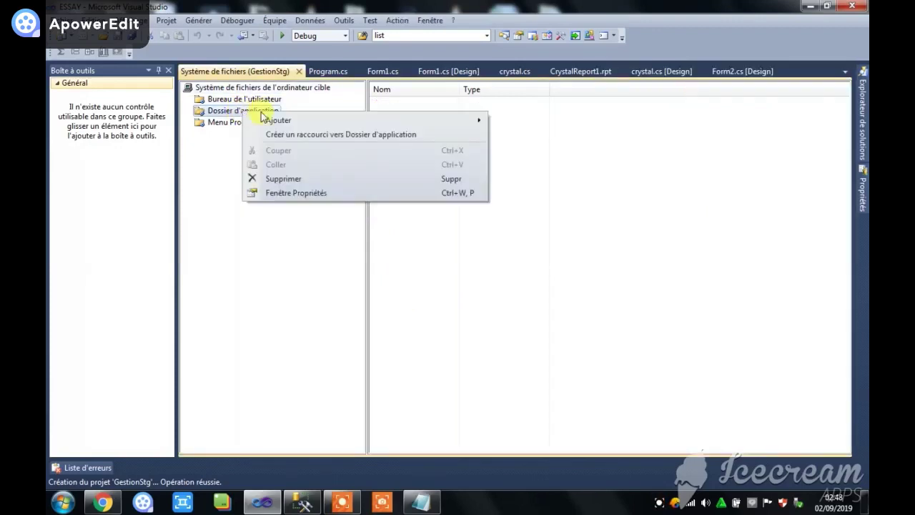
{"action": "mouse_move", "coordinate": [300, 120]}
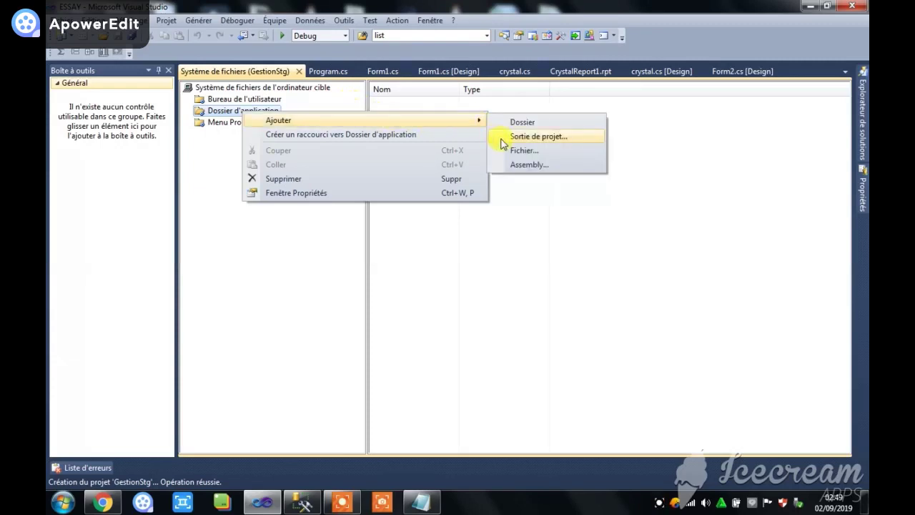
{"action": "left_click", "coordinate": [502, 137]}
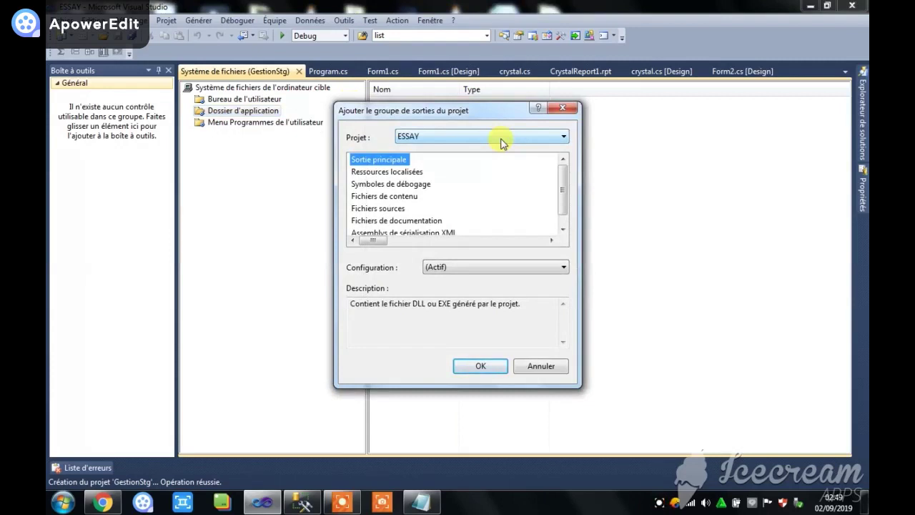
{"action": "left_click", "coordinate": [467, 369]}
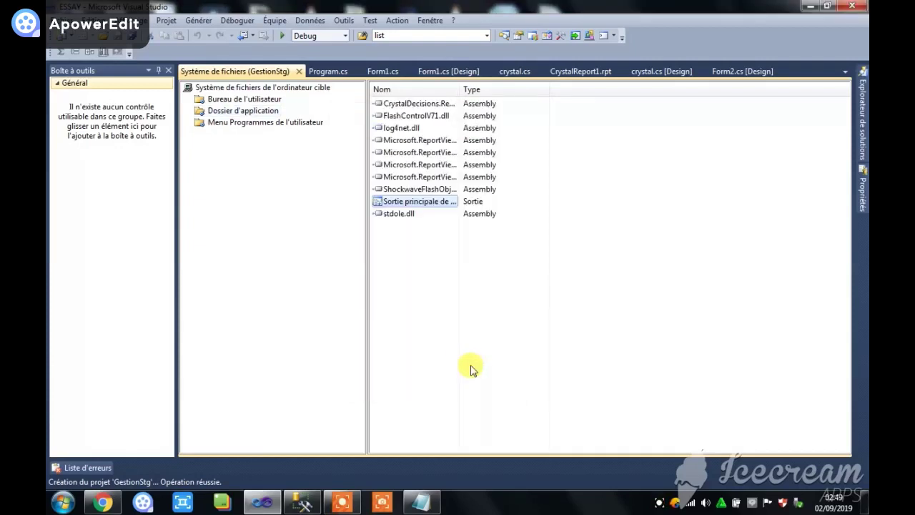
Step: Create a shortcut to the ESSAY primary output named Gestions and move it into Bureau de l'utilisateur
{"action": "right_click", "coordinate": [435, 204]}
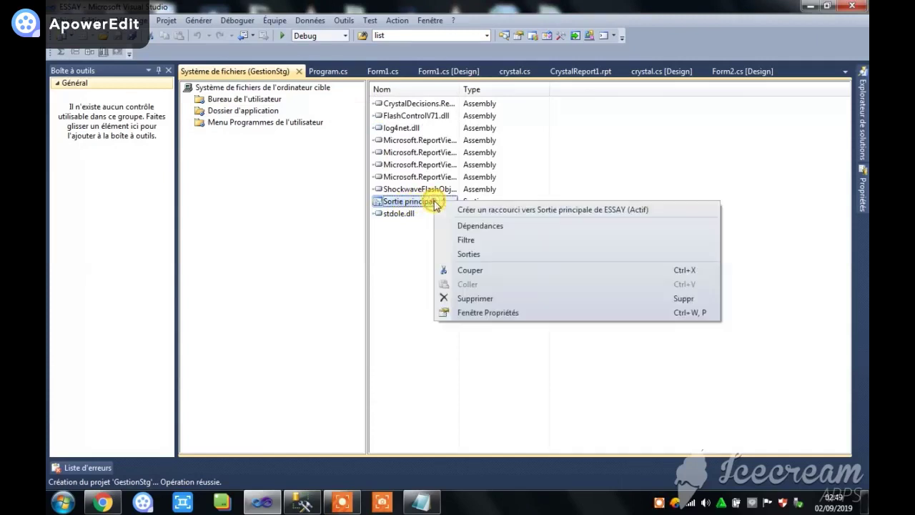
{"action": "left_click", "coordinate": [482, 213]}
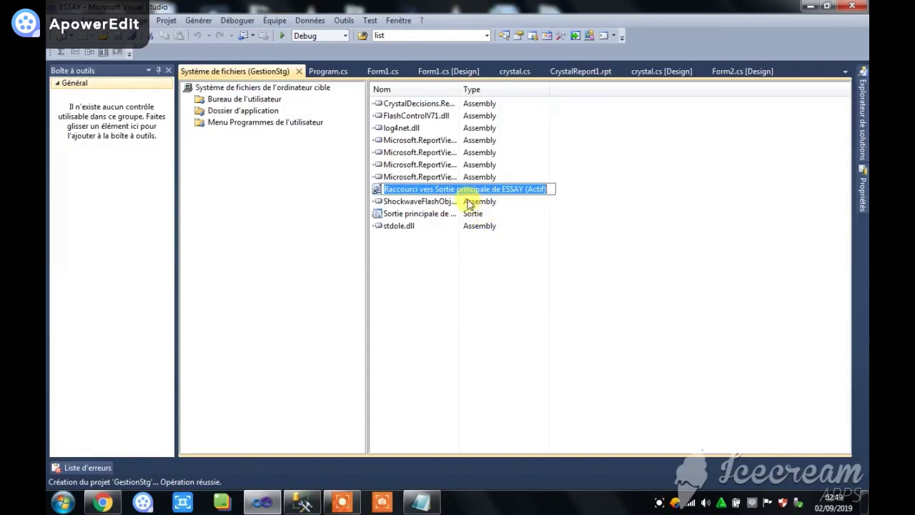
{"action": "type", "text": "Gestio"}
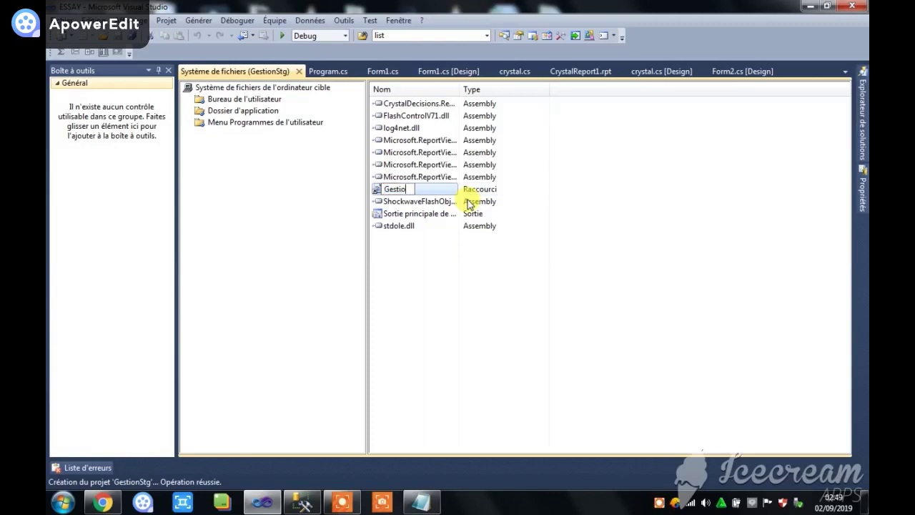
{"action": "type", "text": "ns"}
{"action": "left_click", "coordinate": [436, 189]}
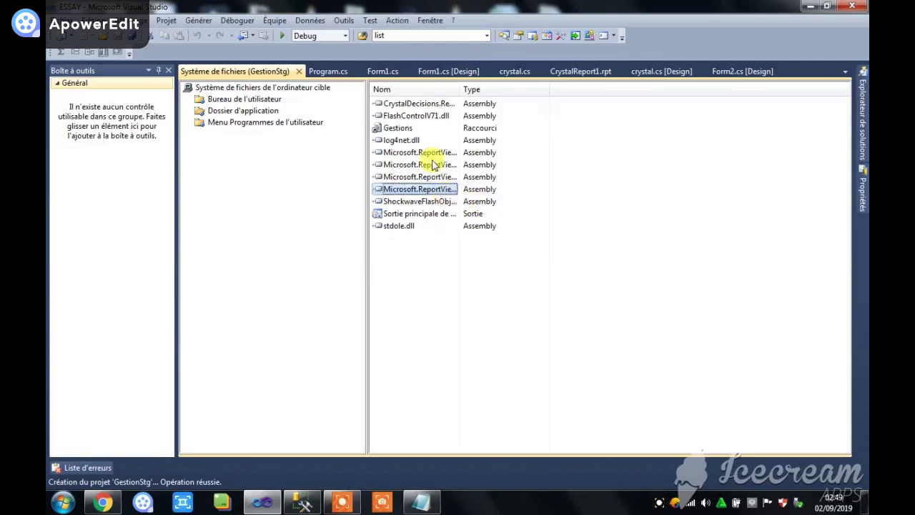
{"action": "left_click", "coordinate": [397, 127]}
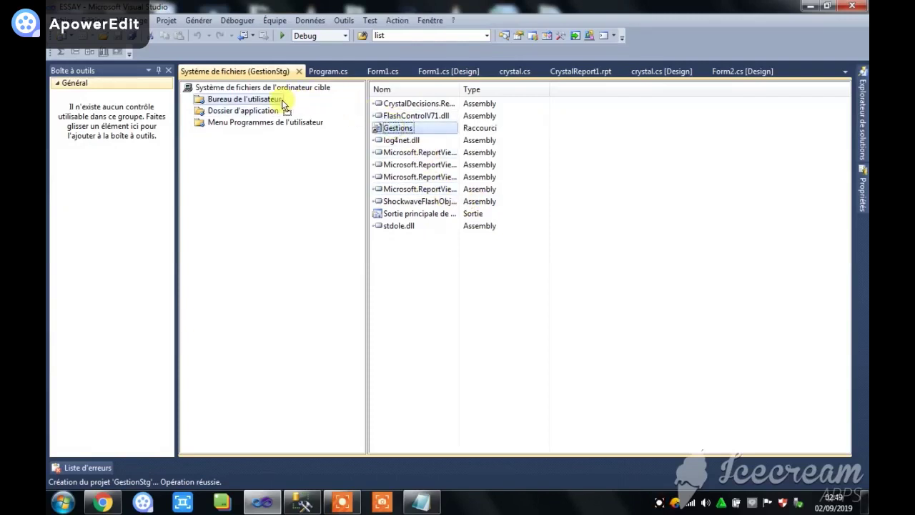
{"action": "left_click", "coordinate": [247, 110]}
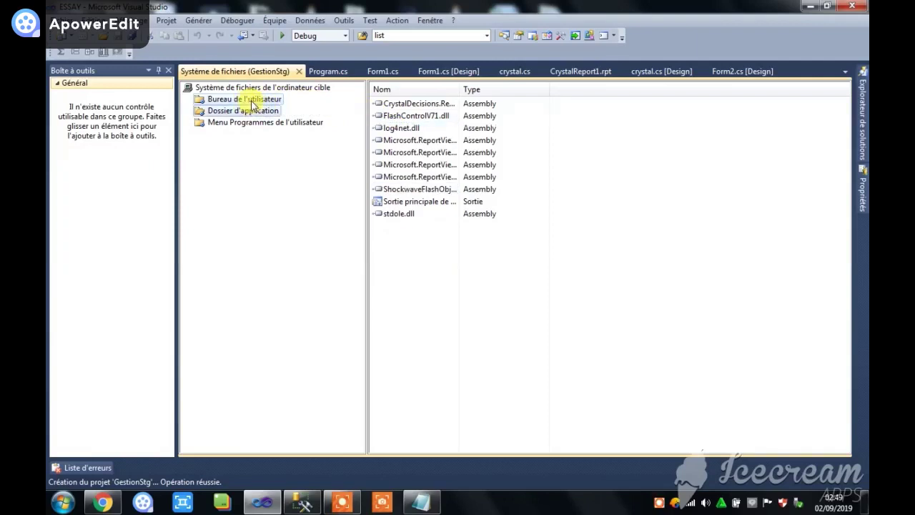
Step: Create another shortcut to the ESSAY primary output in Dossier d'application and name it GestionS
{"action": "left_click", "coordinate": [402, 202]}
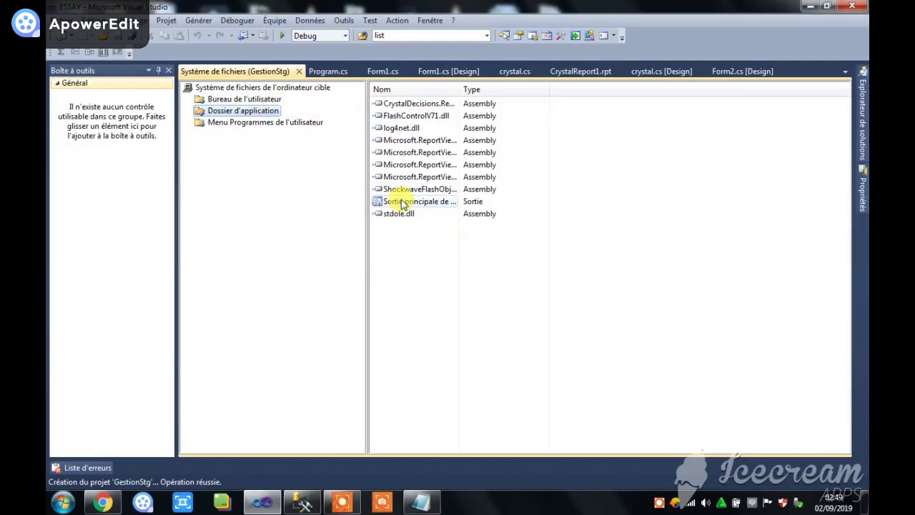
{"action": "right_click", "coordinate": [400, 202]}
{"action": "left_click", "coordinate": [423, 204]}
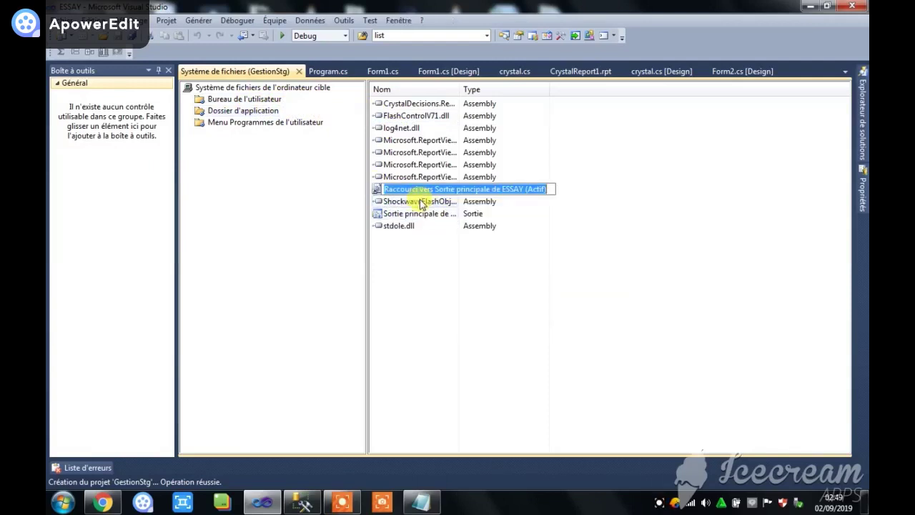
{"action": "type", "text": "GestionS"}
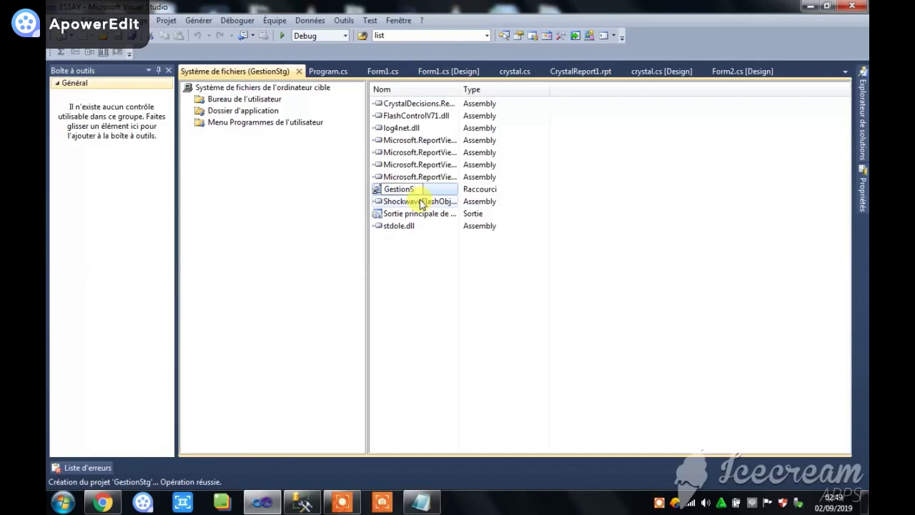
{"action": "left_click", "coordinate": [428, 190]}
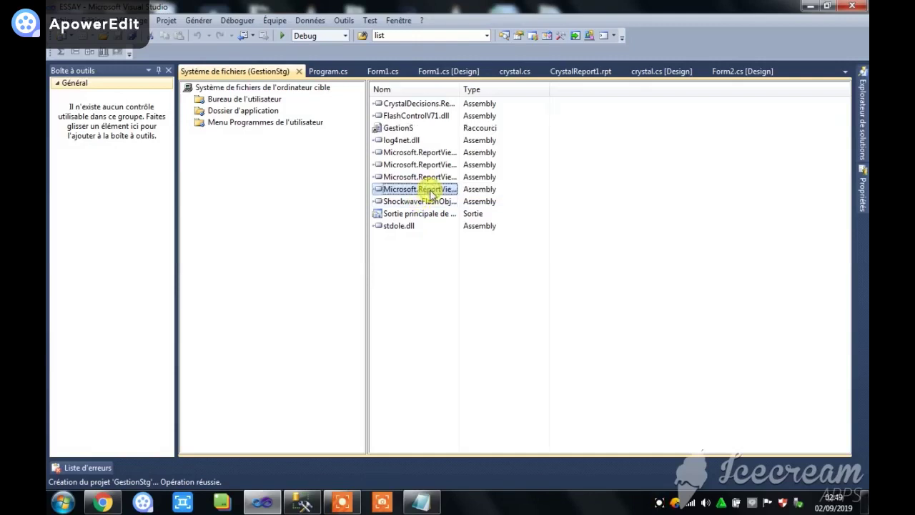
{"action": "left_click", "coordinate": [391, 129]}
{"action": "left_click", "coordinate": [249, 115]}
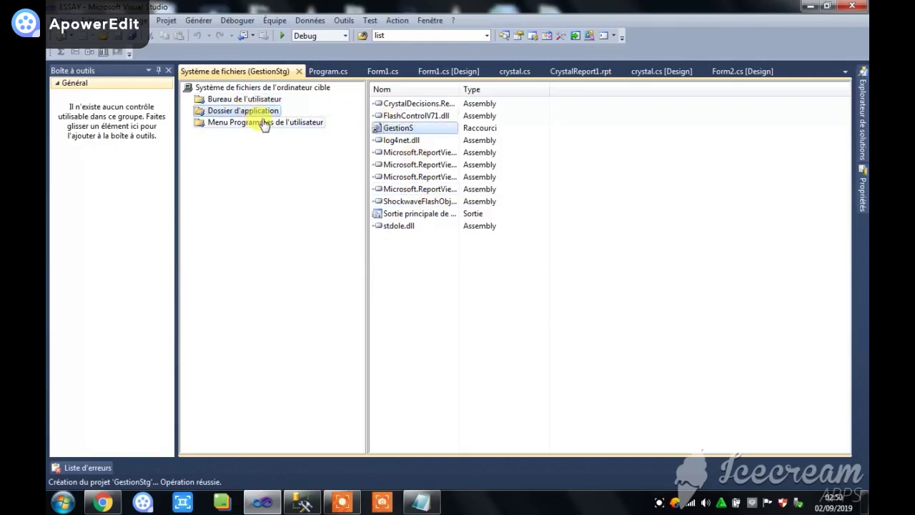
Step: Add a subfolder named GestionStg under Menu Programmes de l'utilisateur
{"action": "right_click", "coordinate": [263, 127]}
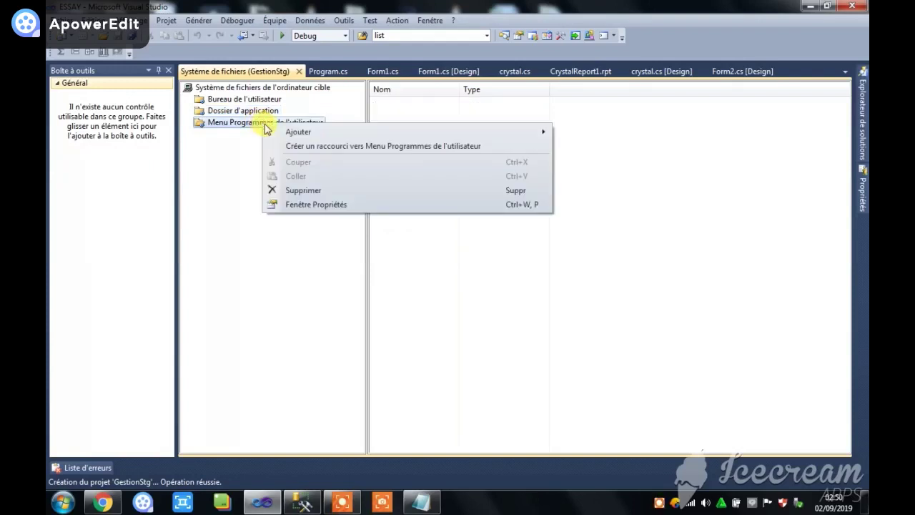
{"action": "mouse_move", "coordinate": [297, 133]}
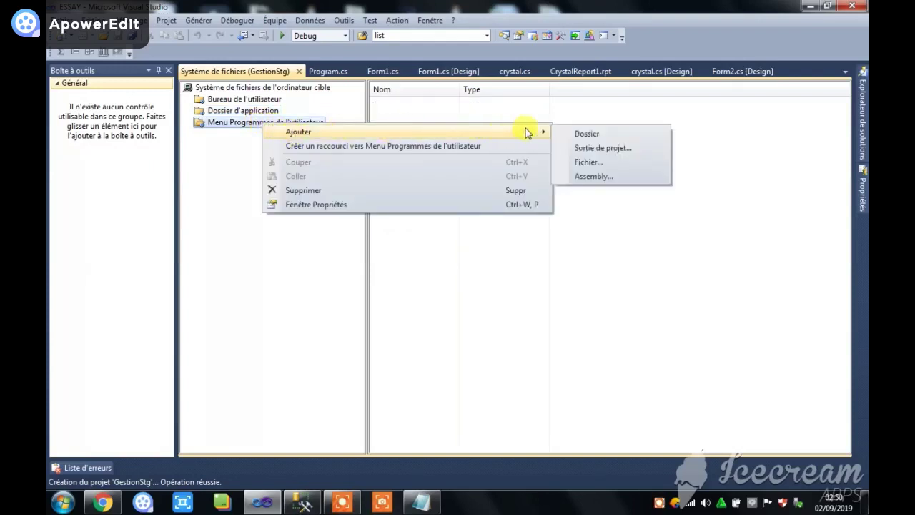
{"action": "left_click", "coordinate": [568, 133]}
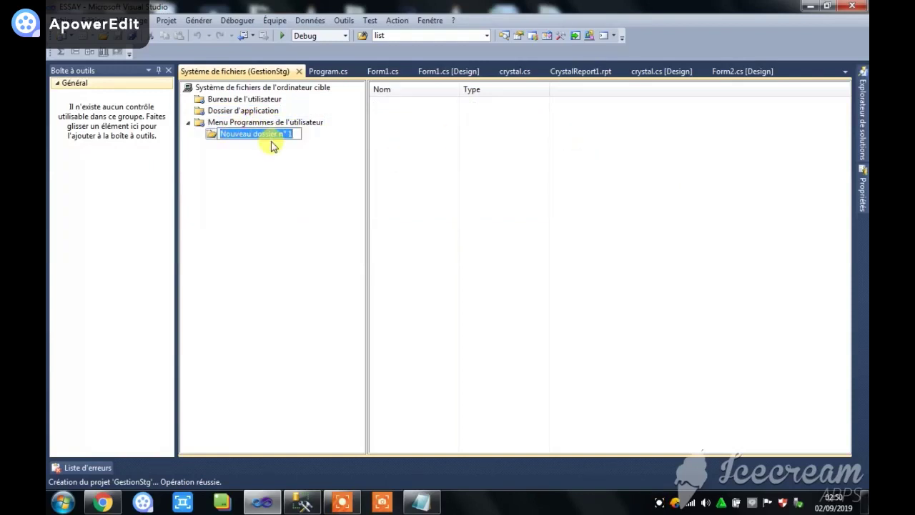
{"action": "type", "text": "Gestion"}
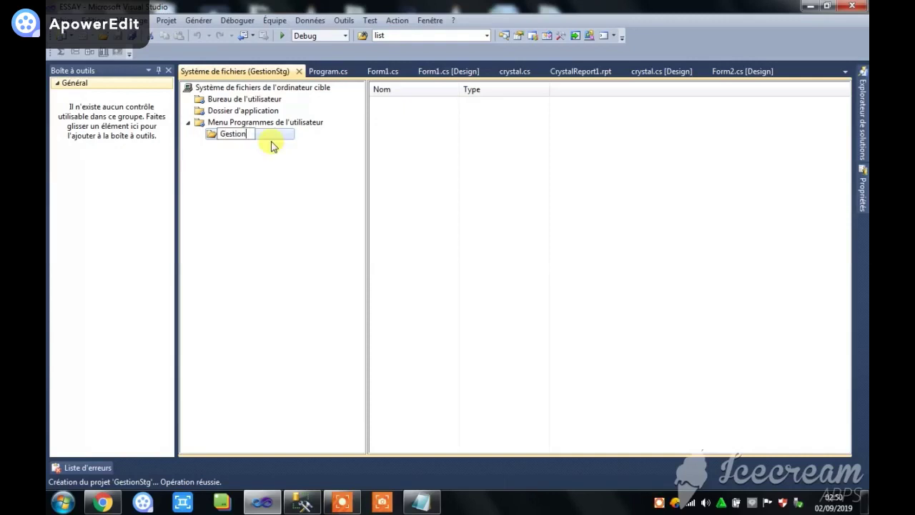
{"action": "type", "text": "Stg"}
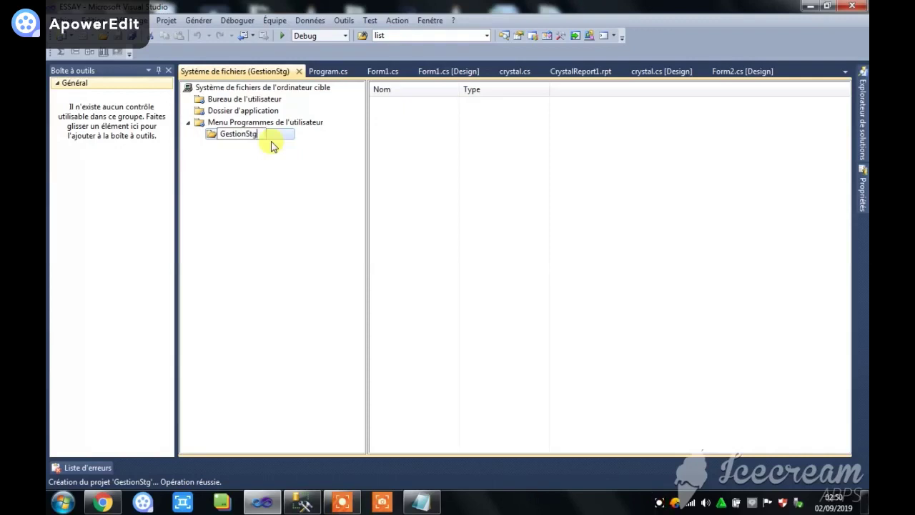